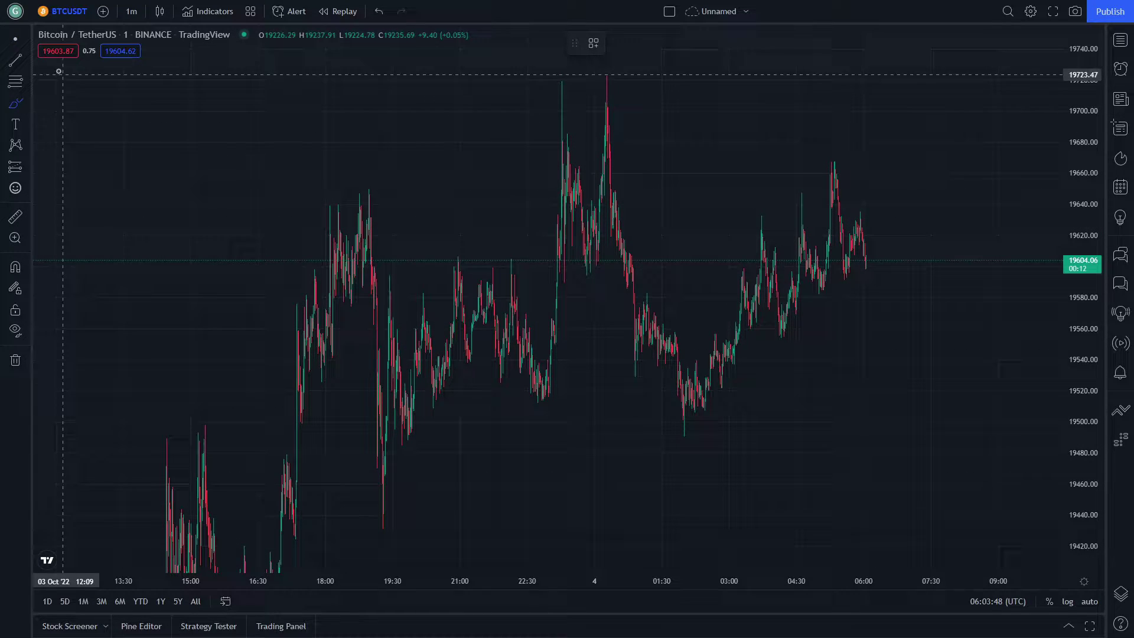
- Draw a Fibonacci retracement on BTCUSDT 1-minute from the early-morning low to the recent high
mouse_move(252, 251)
left_mouse_down()
mouse_move(560, 43)
mouse_move(182, 242)
left_mouse_up()
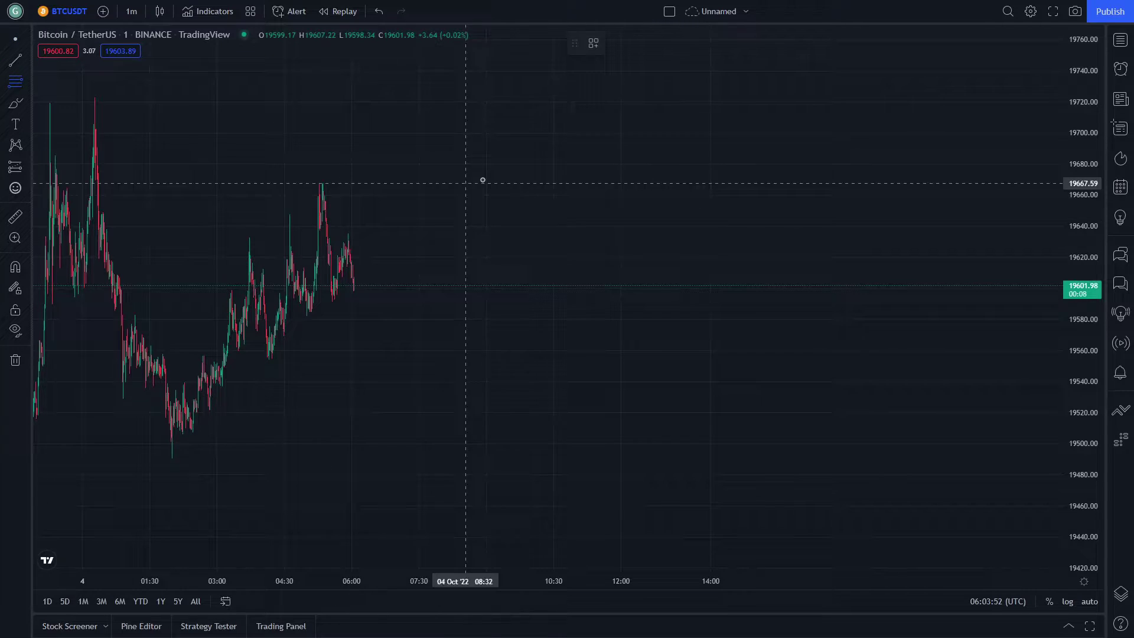
key("ctrl+z")
left_click_drag(481, 177, 613, 440)
- Stretch the retracement's 1 level to the higher peak and circle its 0 and 1 labels
mouse_move(530, 251)
left_mouse_down()
mouse_move(569, 264)
mouse_move(540, 328)
left_mouse_up()
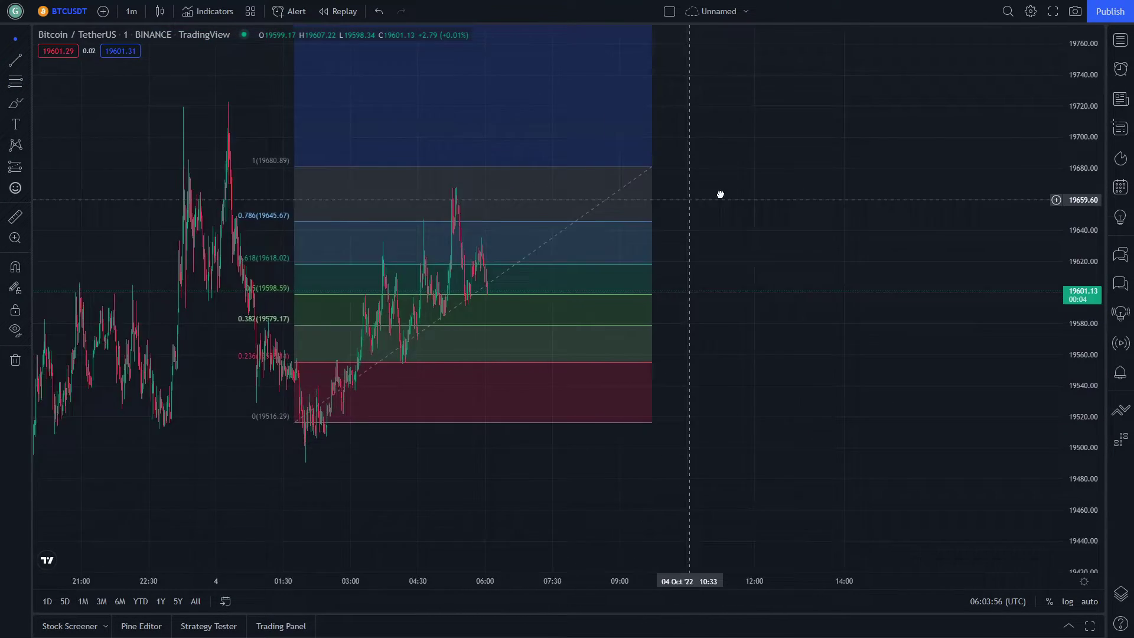
left_click(15, 103)
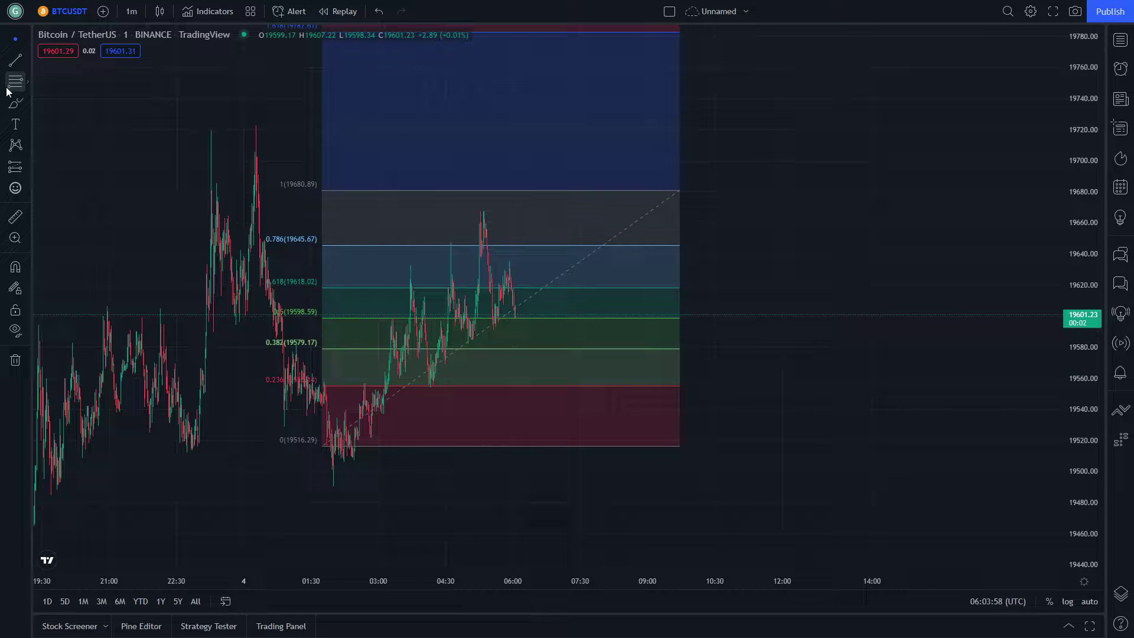
left_click(328, 435)
left_click_drag(324, 434, 320, 447)
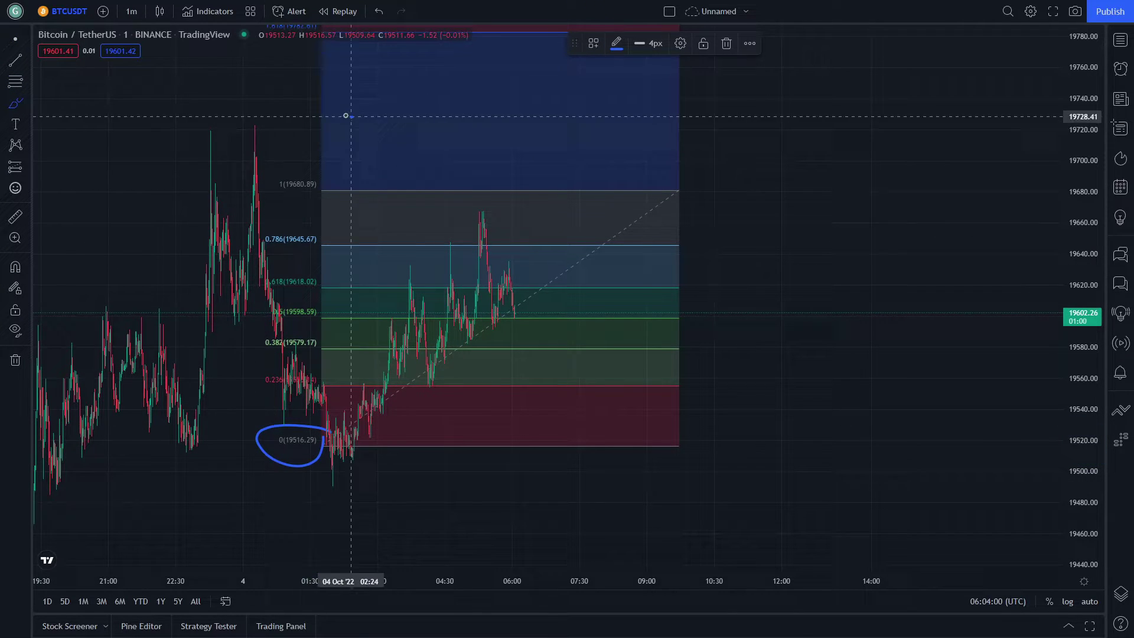
left_click_drag(346, 119, 350, 190)
left_click(14, 40)
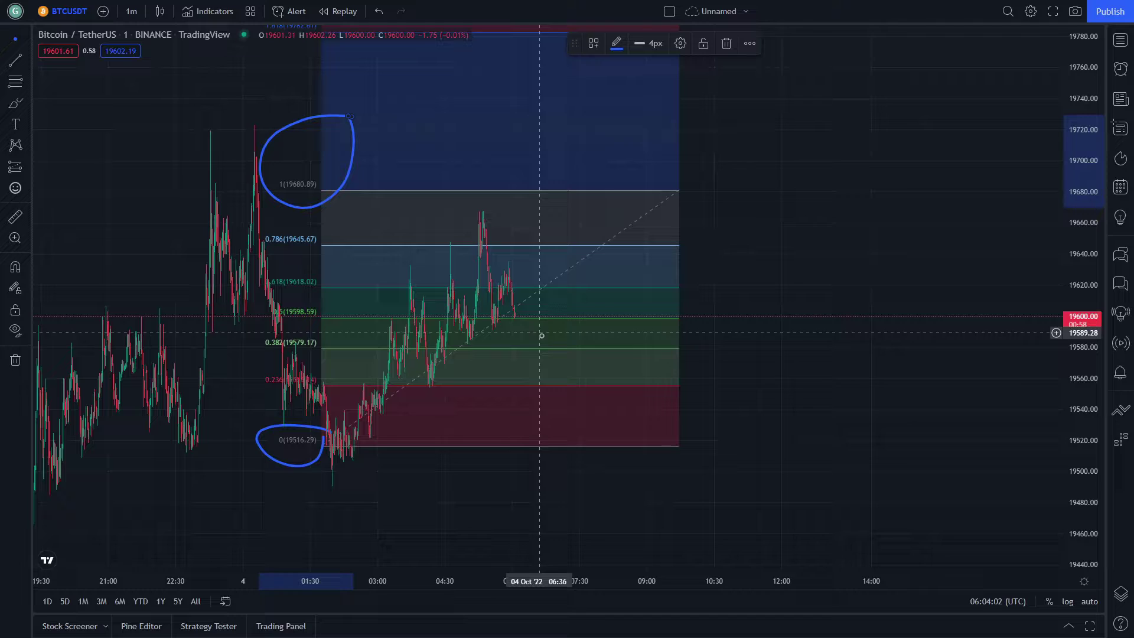
- Draw a rising trend line from the recent low toward the upper right along the higher lows
left_click_drag(567, 373, 412, 417)
left_click(14, 103)
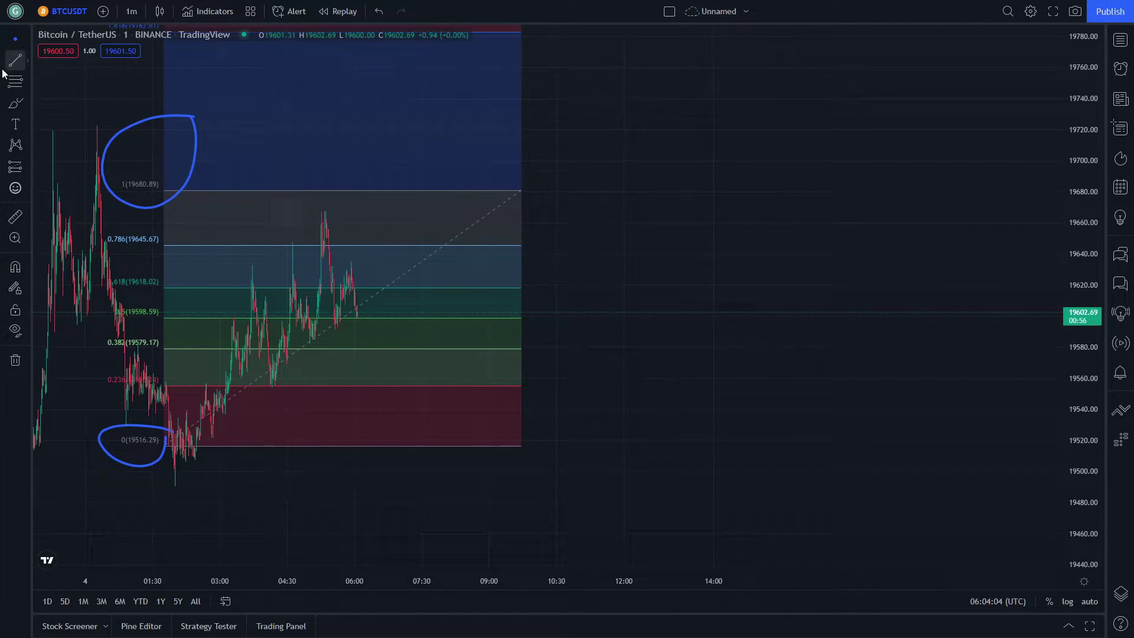
left_click(229, 412)
left_click(591, 178)
left_click_drag(590, 178, 608, 138)
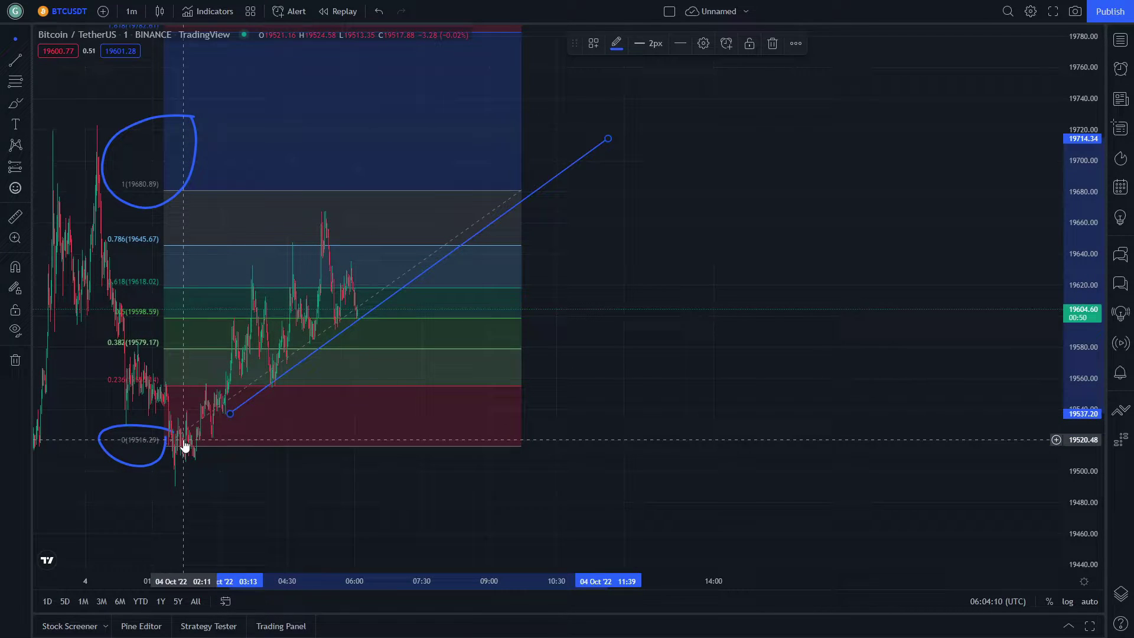
left_click_drag(235, 455, 420, 486)
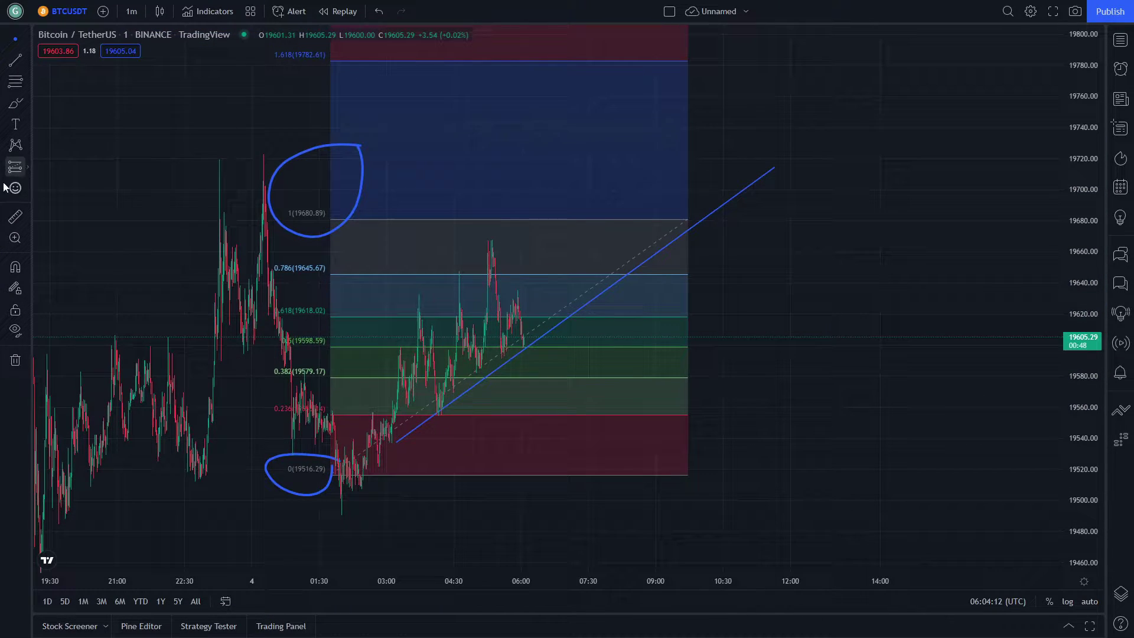
- Circle the recent-low candles and add four short blue marks at the Fibonacci levels
left_click(16, 104)
left_click_drag(350, 448, 366, 458)
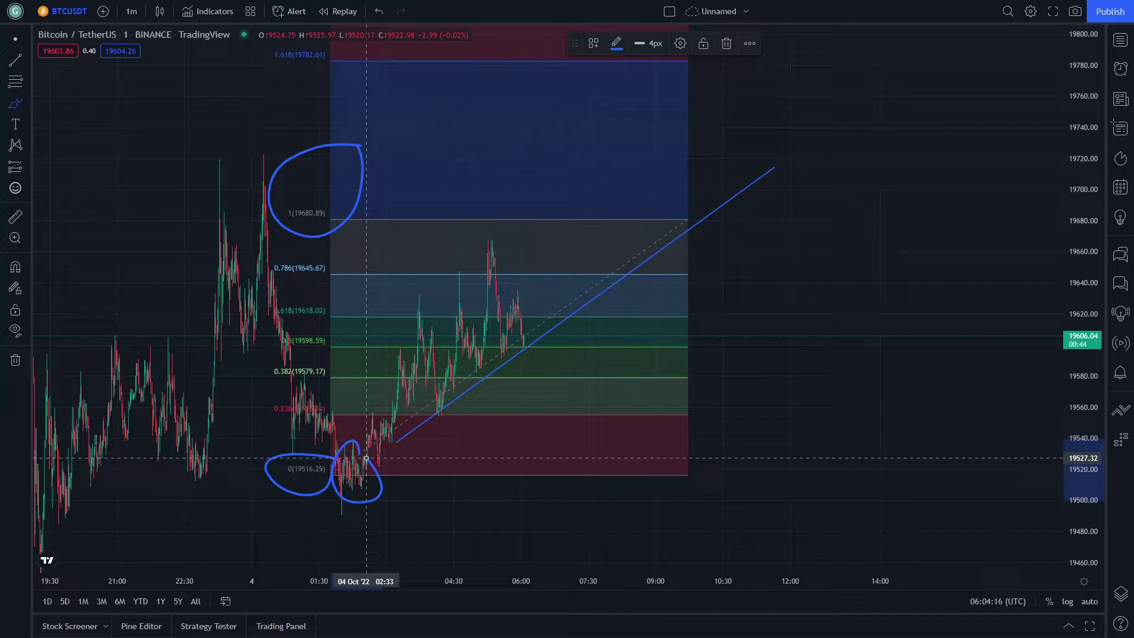
left_click_drag(218, 396, 304, 396)
left_click_drag(257, 342, 310, 333)
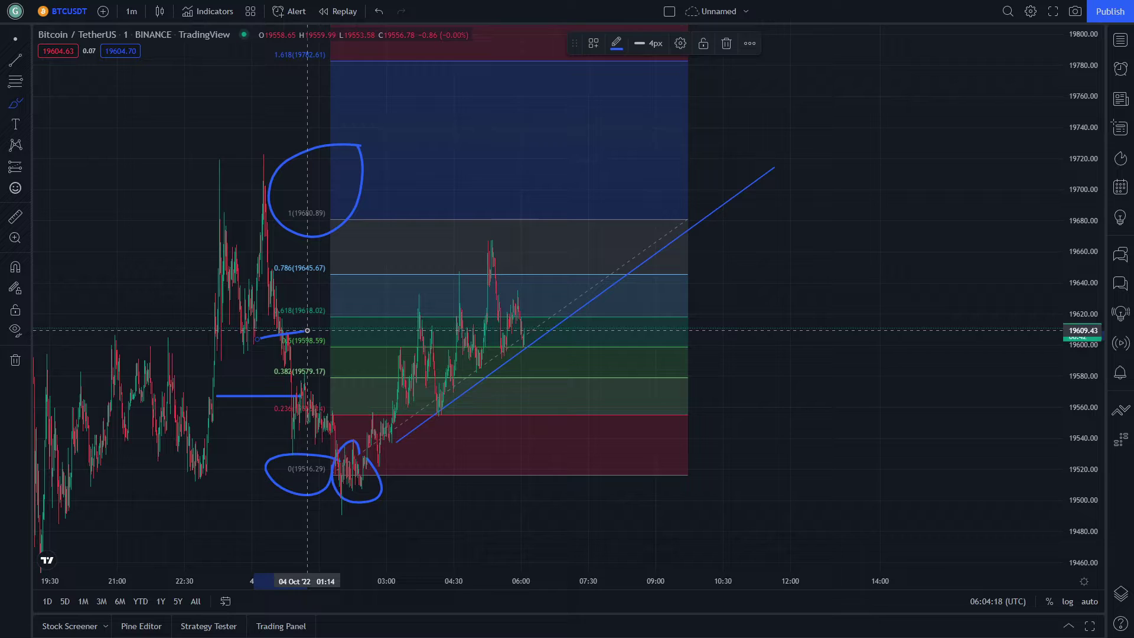
left_click_drag(257, 291, 310, 282)
left_click_drag(226, 246, 328, 241)
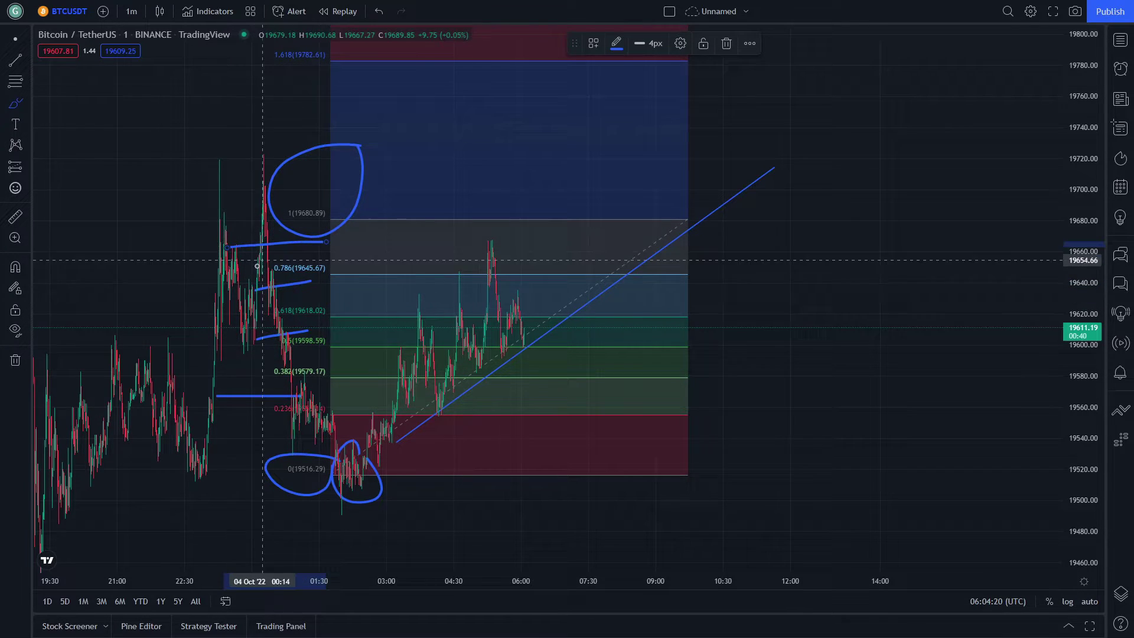
- Draw long lines at the 0 level and top circle, sketch the projected path, and mark 0.236
left_click_drag(197, 471, 565, 475)
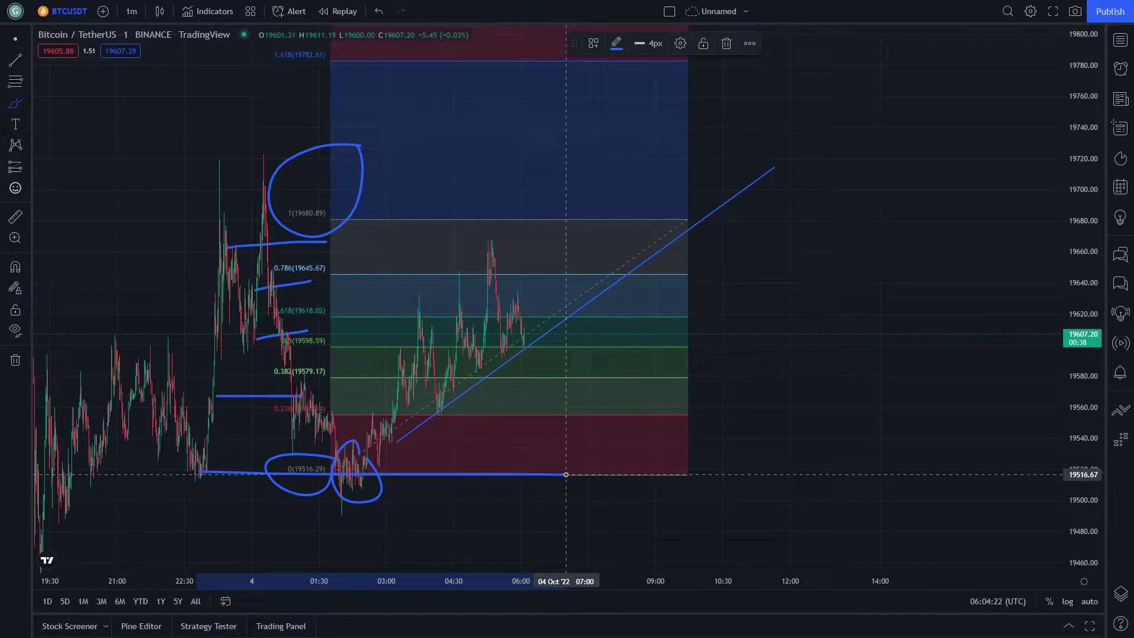
left_click_drag(210, 174, 378, 171)
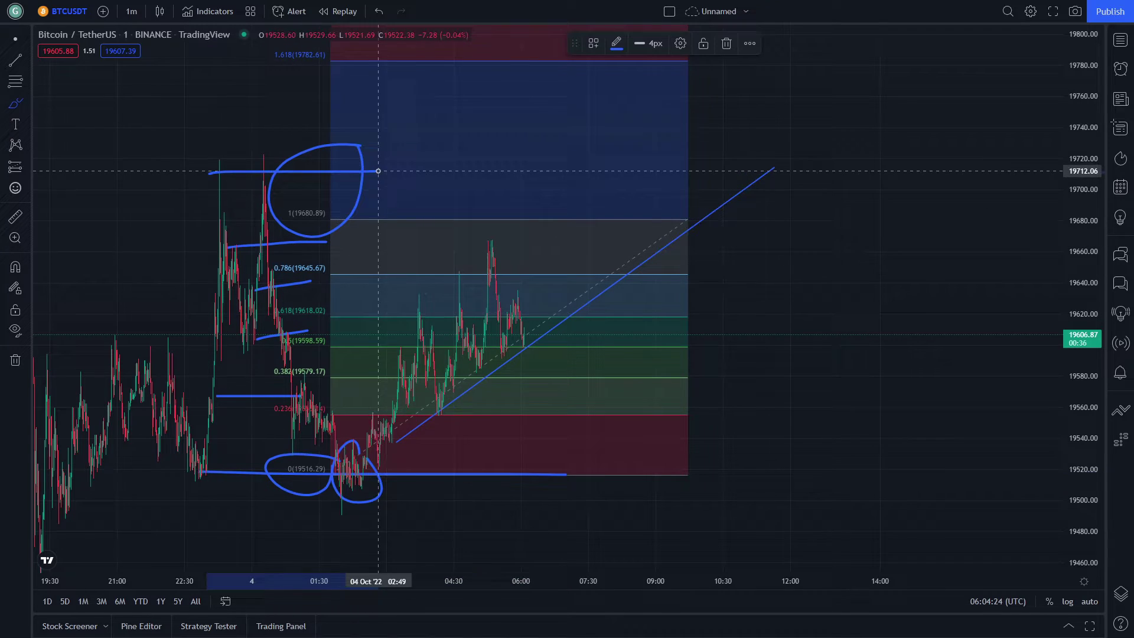
mouse_move(364, 484)
left_mouse_down()
mouse_move(403, 545)
mouse_move(785, 301)
left_mouse_up()
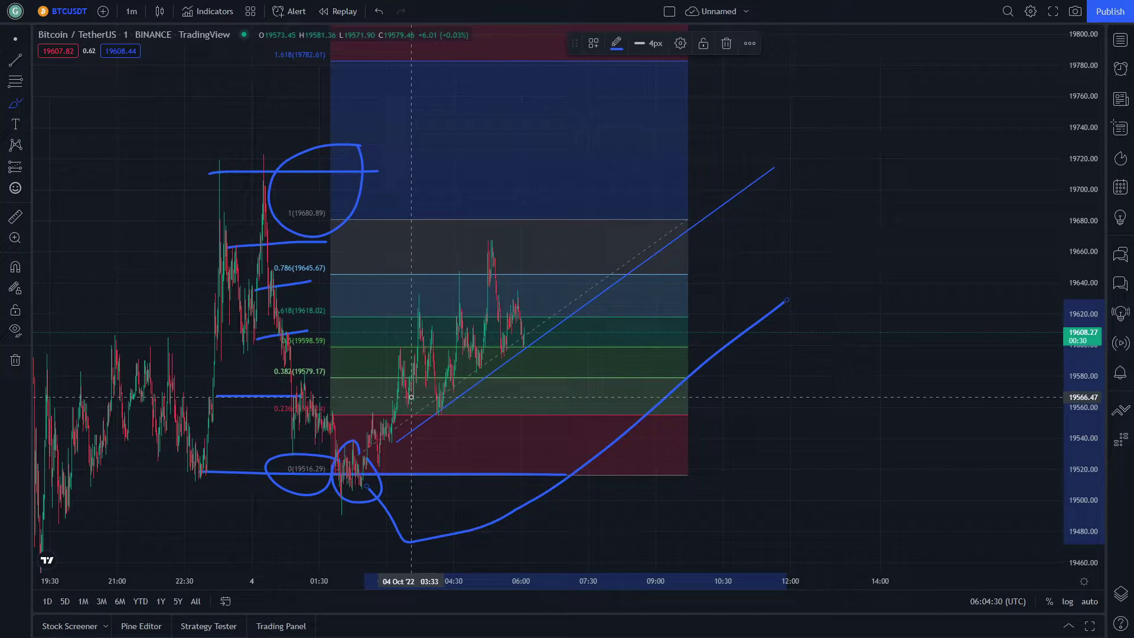
left_click_drag(340, 438, 404, 415)
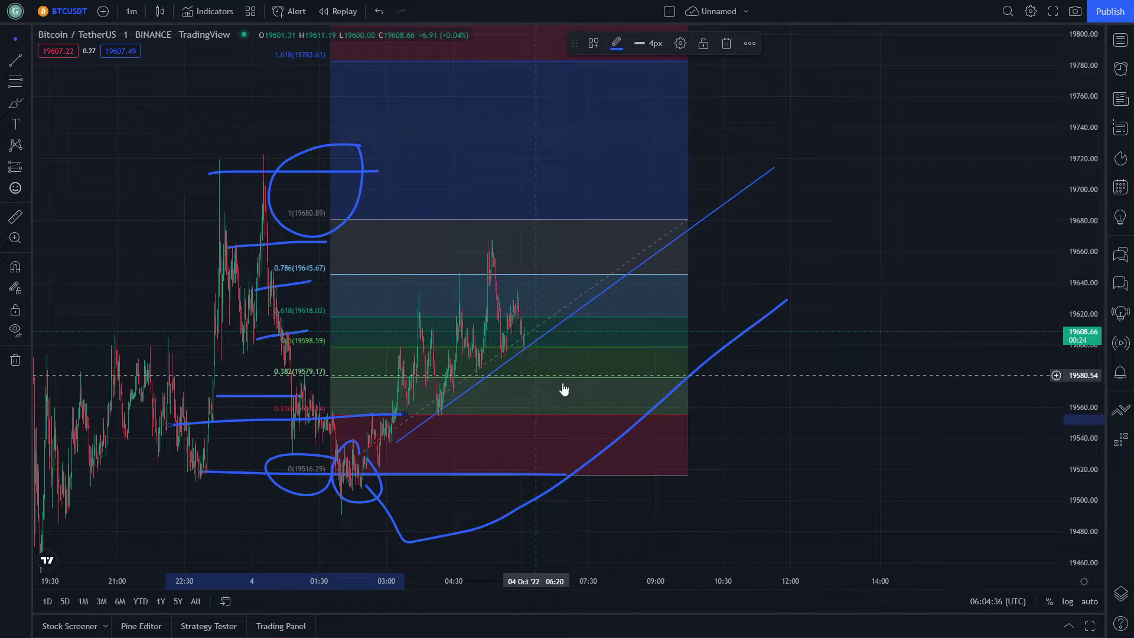
left_click(633, 420)
left_click(640, 431)
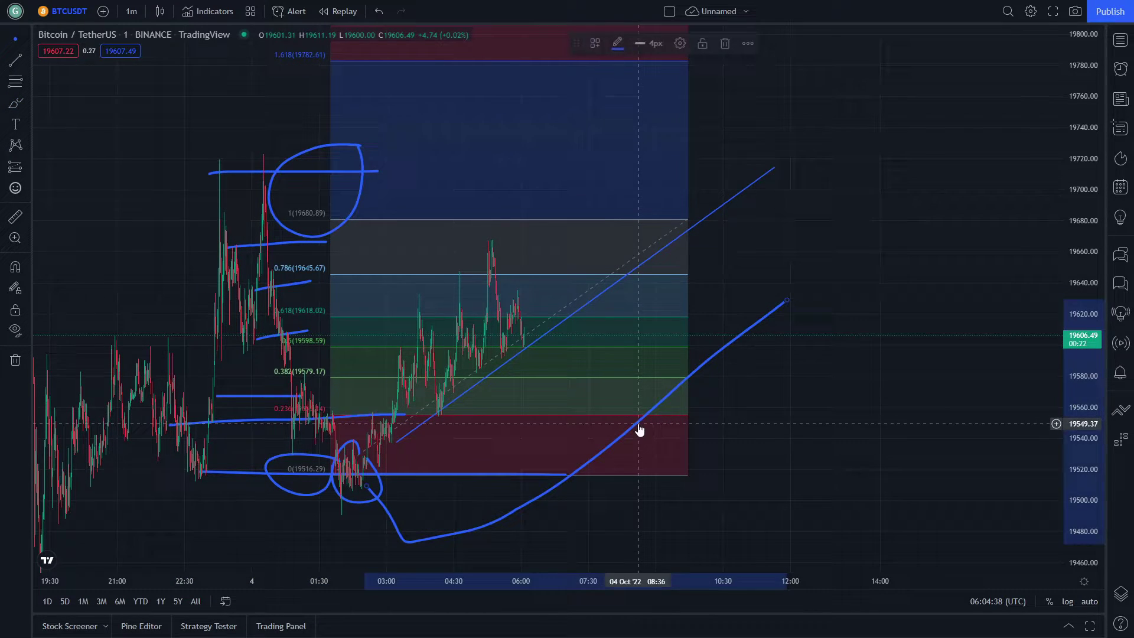
key("Delete")
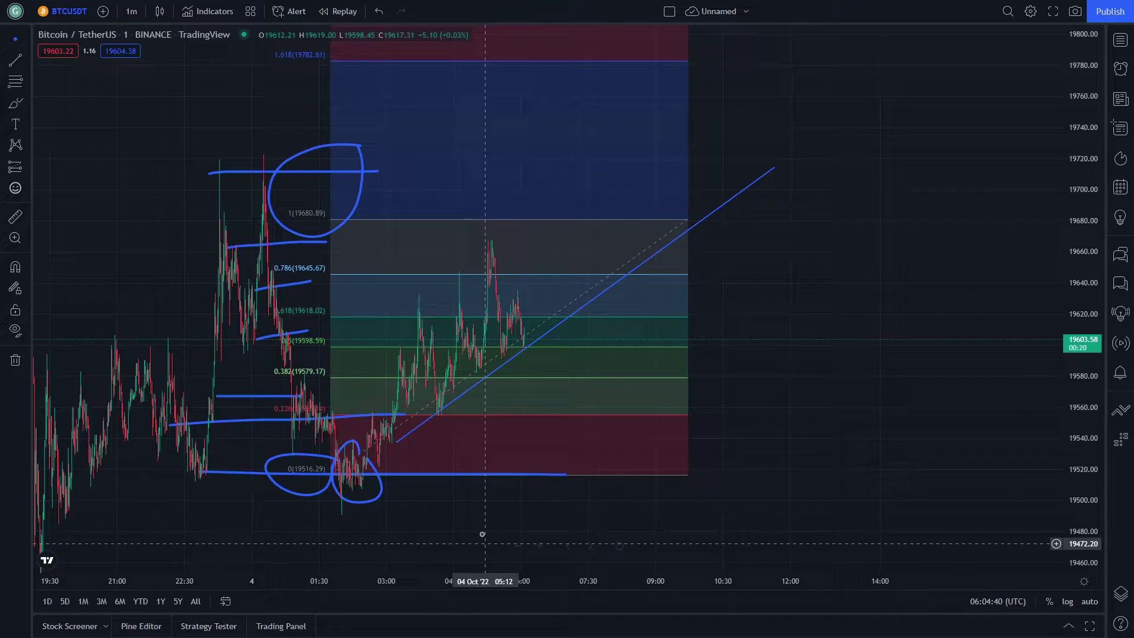
mouse_move(523, 456)
left_mouse_down()
mouse_move(444, 445)
mouse_move(502, 396)
left_mouse_up()
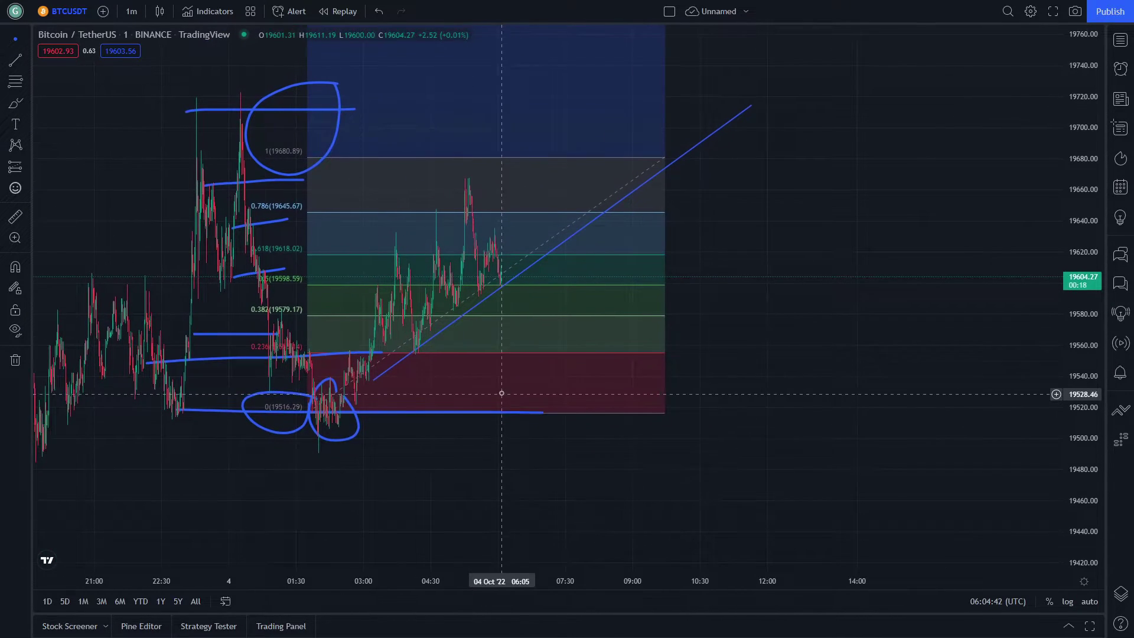
left_click(15, 61)
left_click(353, 355)
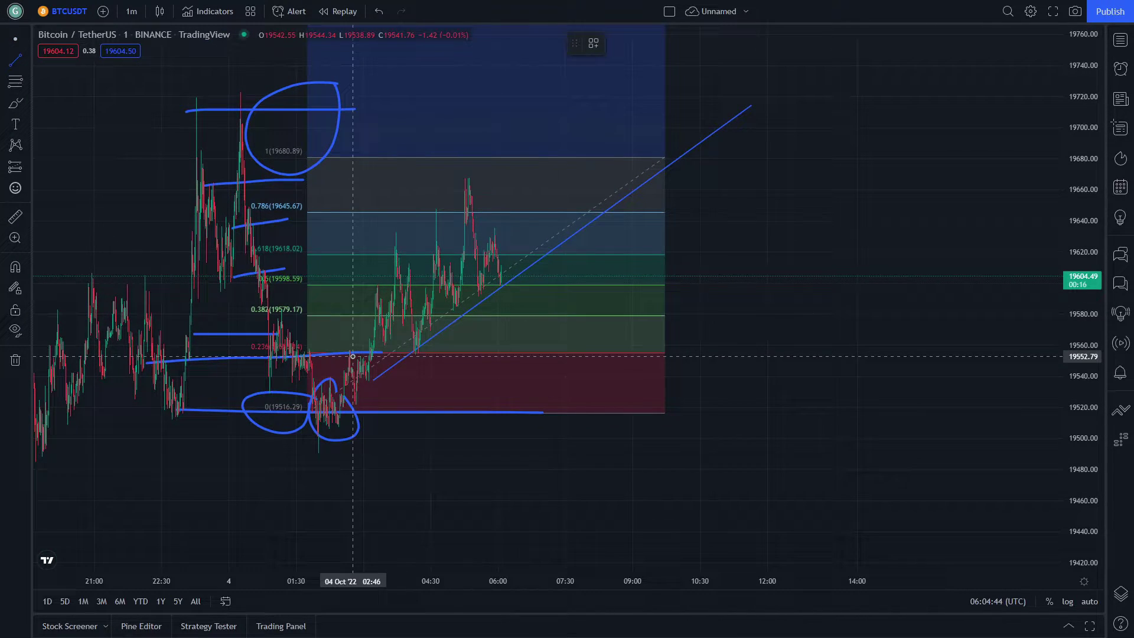
left_click(647, 354)
left_click(15, 61)
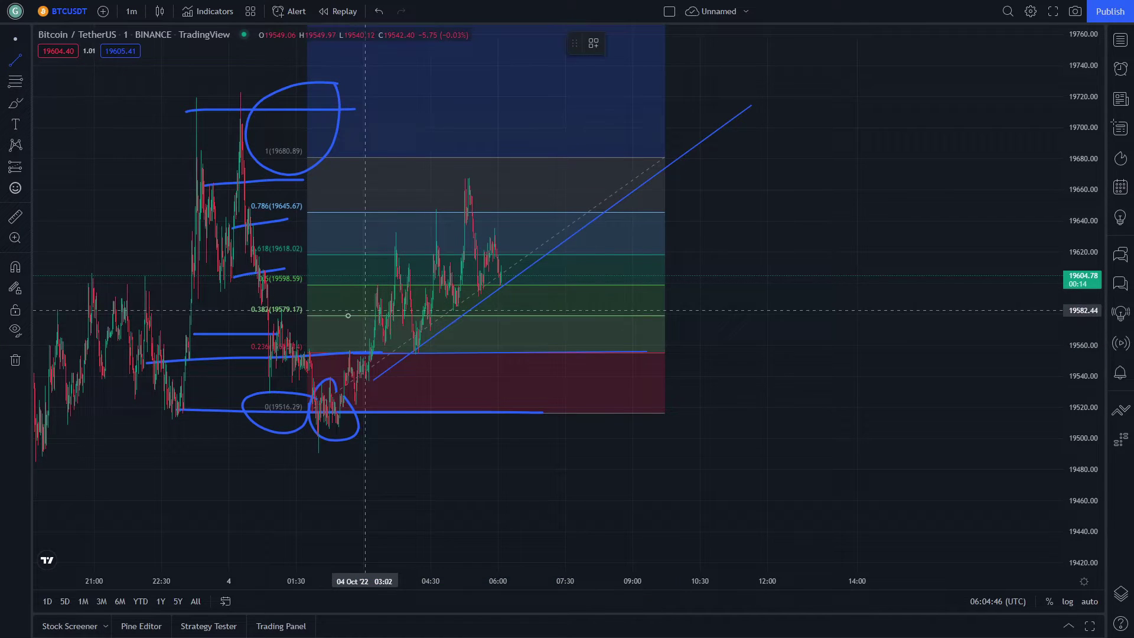
left_click_drag(340, 320, 636, 322)
key("ctrl+z")
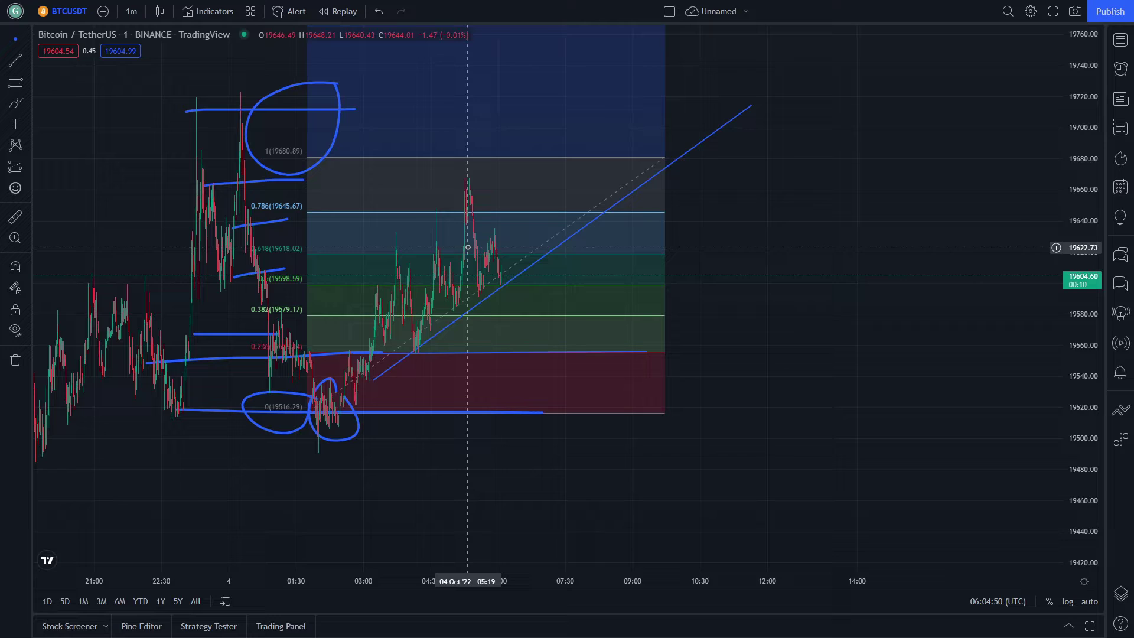
- Sketch a path looping down to about 19530, then rallying sharply toward 19670
mouse_move(476, 233)
left_mouse_down()
mouse_move(436, 296)
mouse_move(487, 224)
mouse_move(639, 268)
mouse_move(664, 317)
left_mouse_up()
key("alt+b")
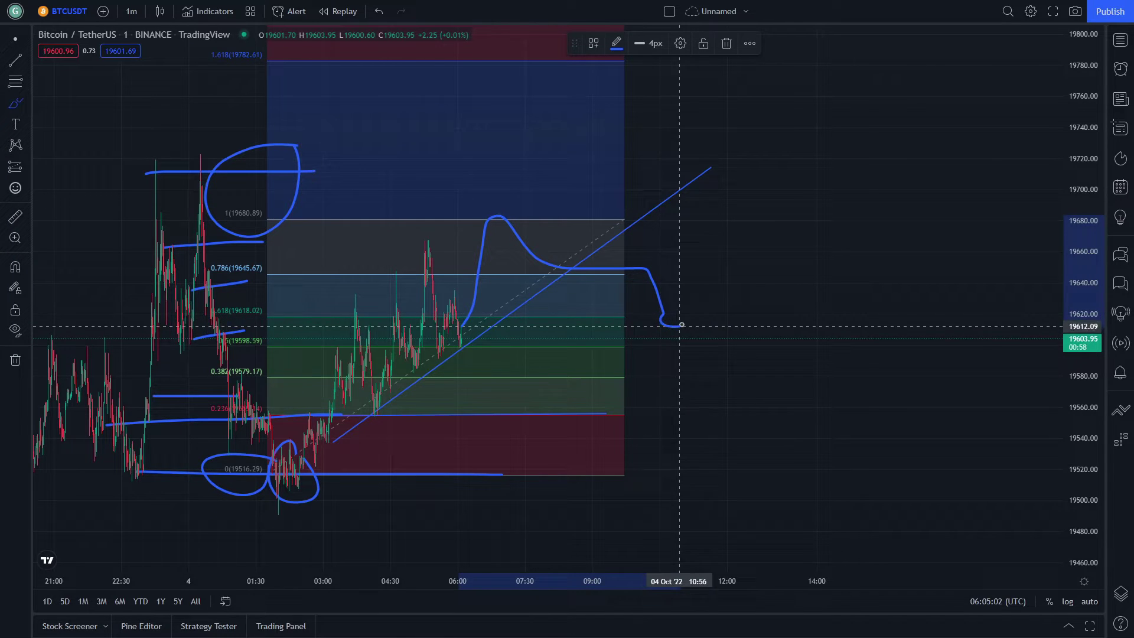
mouse_move(680, 326)
left_mouse_down()
mouse_move(676, 316)
mouse_move(691, 348)
mouse_move(802, 406)
left_mouse_up()
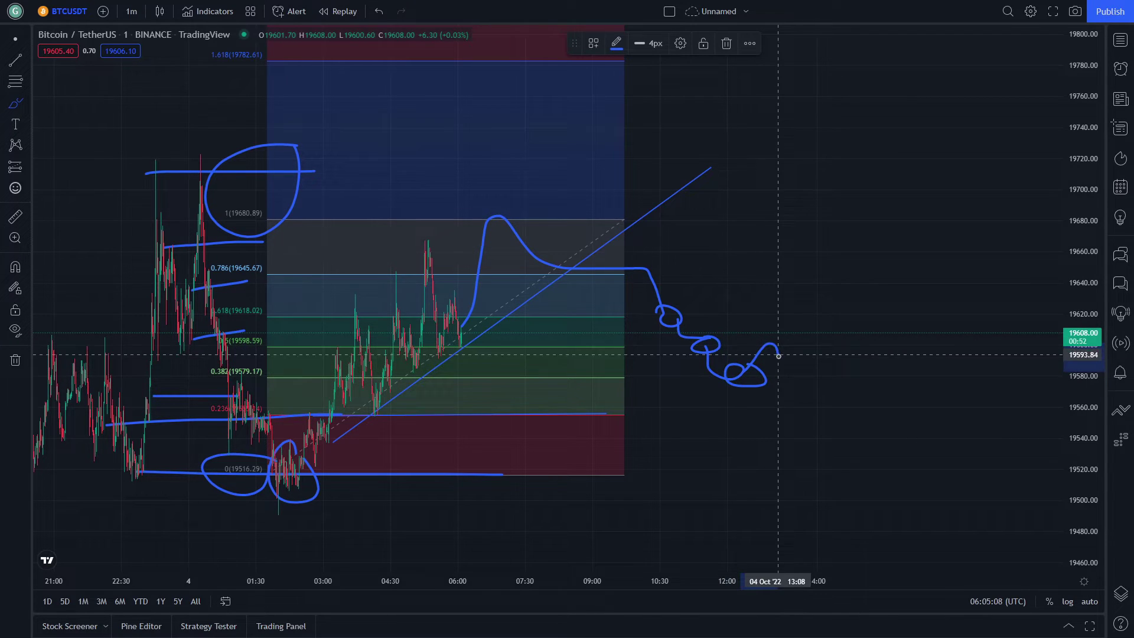
left_click_drag(789, 395, 829, 458)
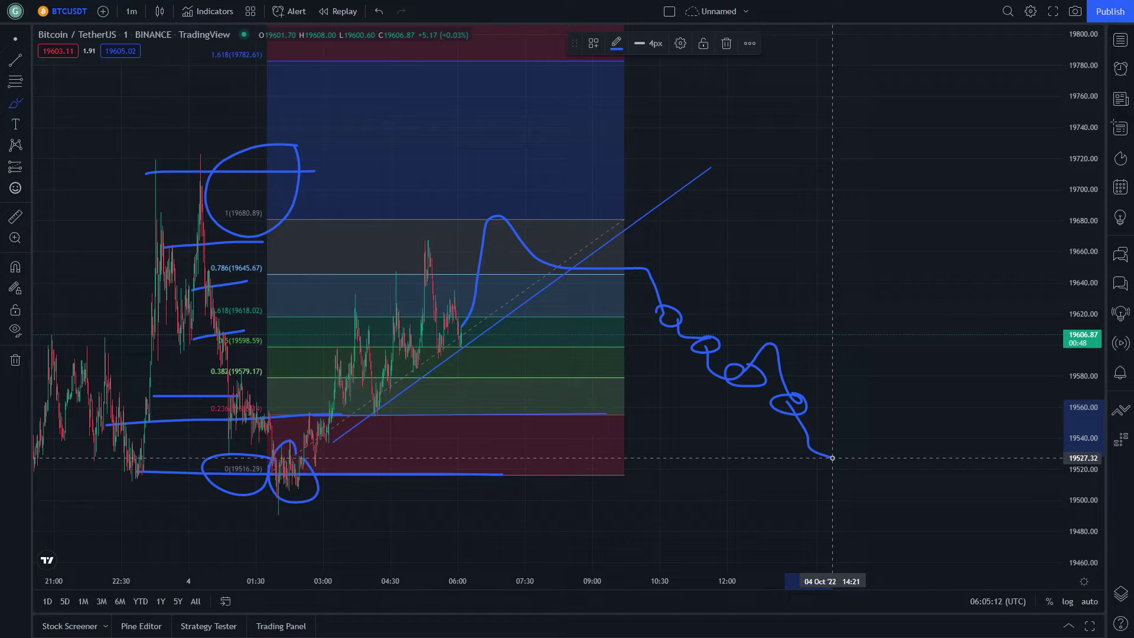
left_click_drag(833, 458, 899, 233)
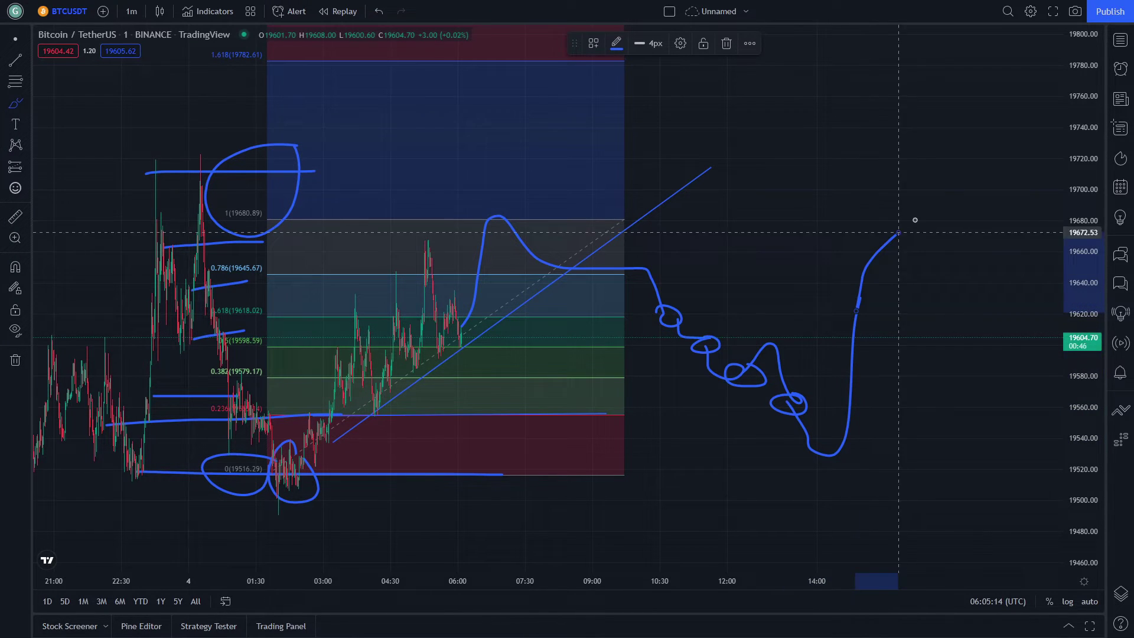
mouse_move(510, 116)
left_mouse_down()
mouse_move(530, 182)
mouse_move(357, 159)
left_mouse_up()
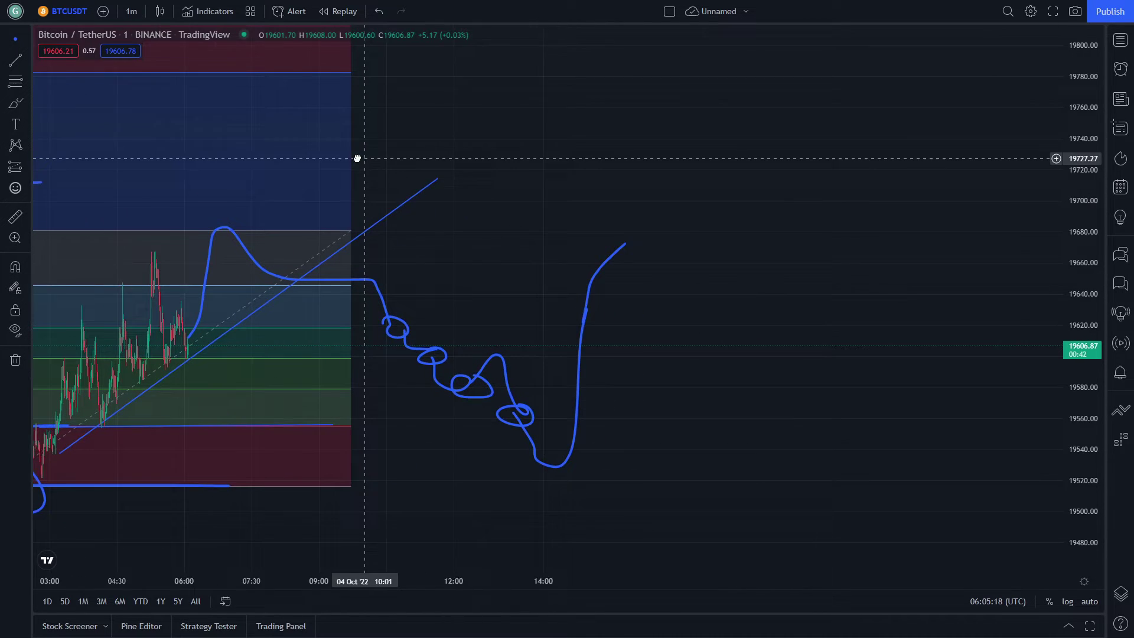
- Add a small loop at the plateau end and circle three points up the rising leg
left_click(15, 103)
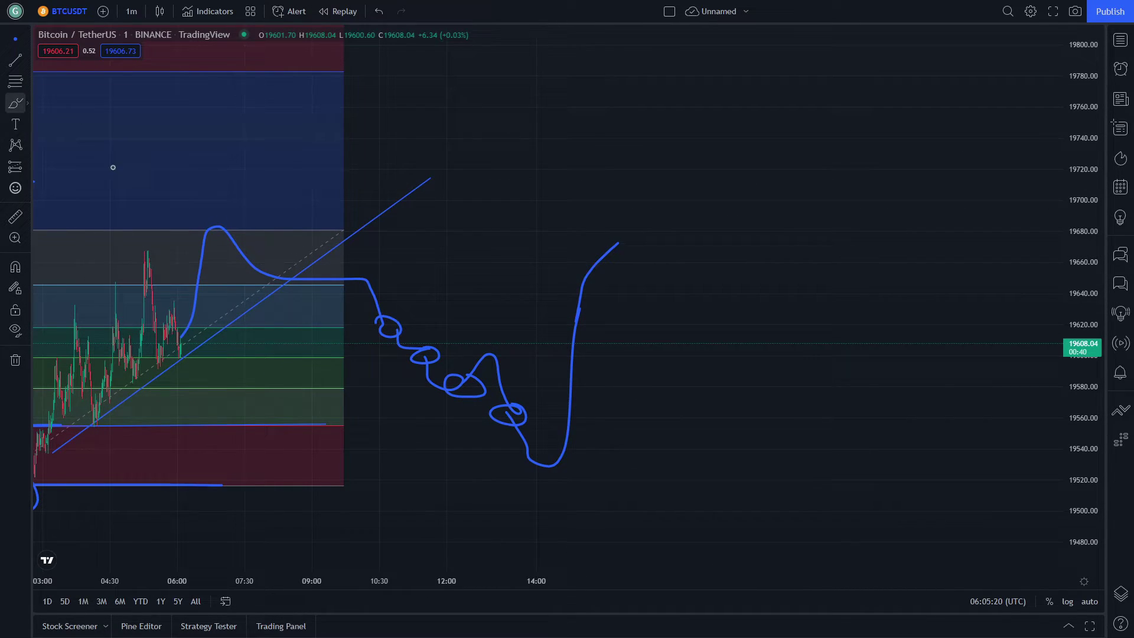
left_click_drag(582, 386, 568, 399)
left_click_drag(355, 276, 381, 277)
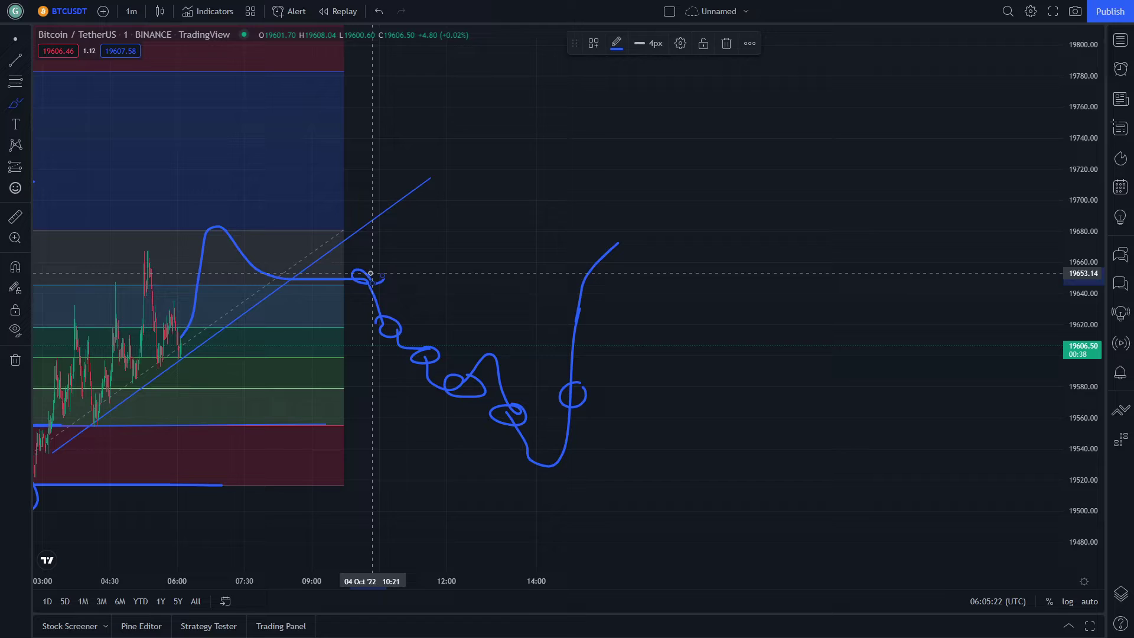
left_click_drag(576, 310, 585, 323)
left_click_drag(602, 248, 612, 266)
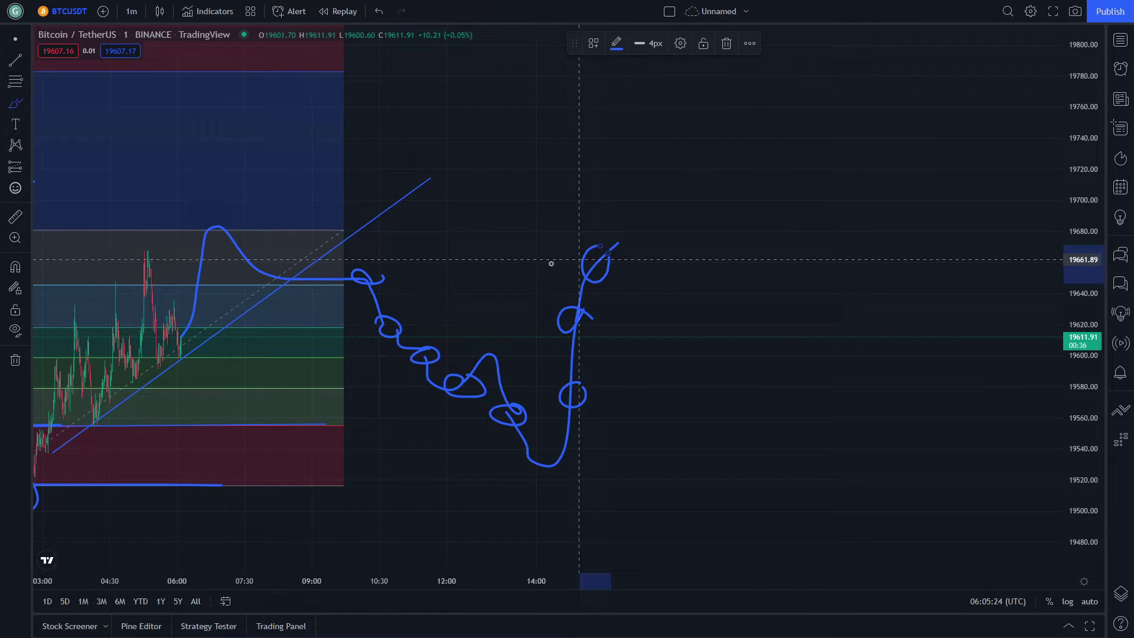
key("Escape")
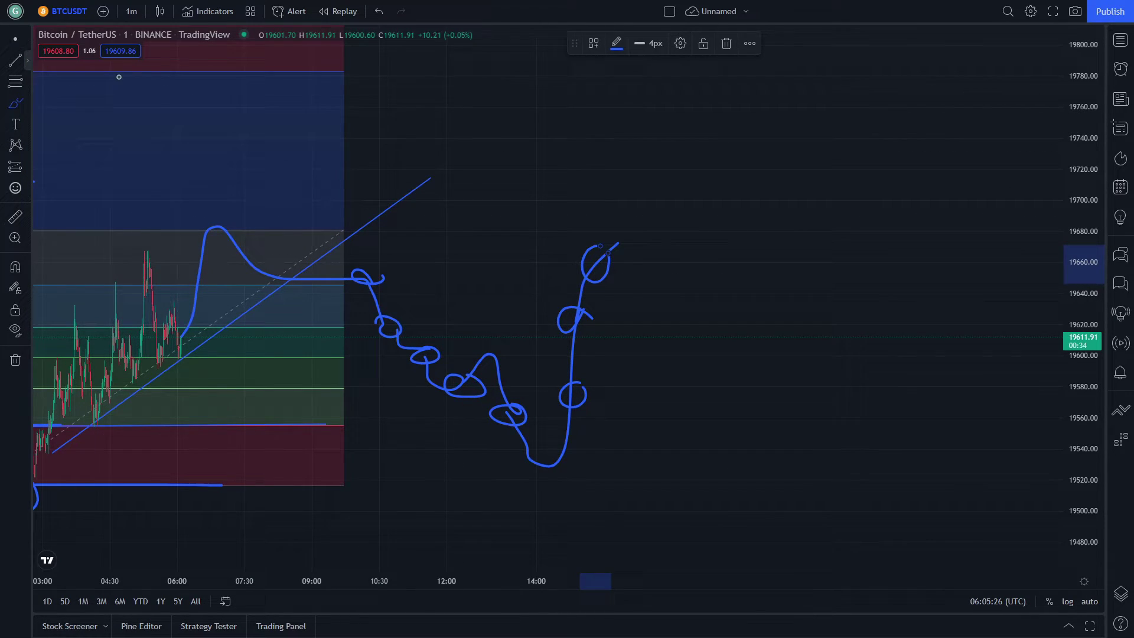
left_click_drag(466, 134, 494, 133)
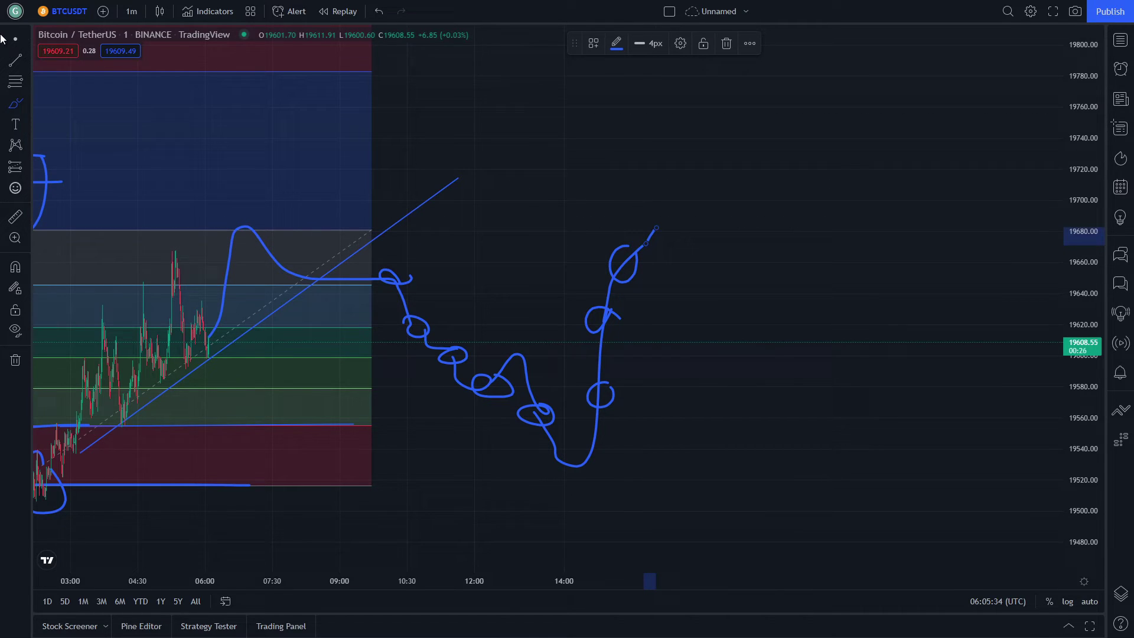
- Draw a horizontal line near 19683 and extend the path upward past it with small loops
left_click(14, 59)
left_click_drag(363, 227, 846, 225)
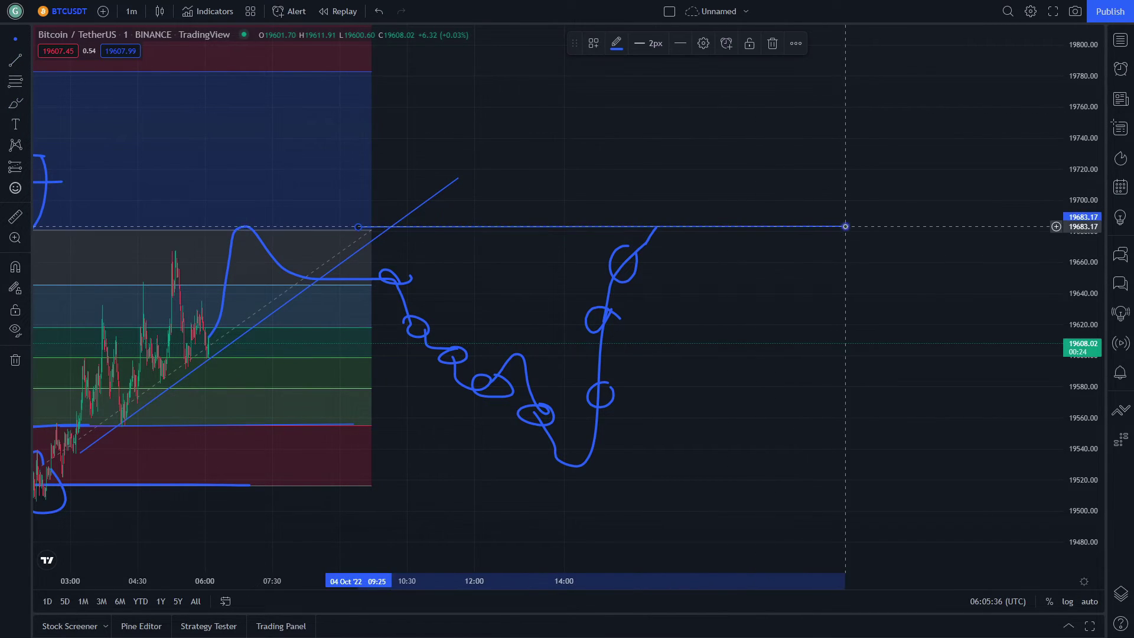
left_click(14, 103)
left_click_drag(654, 228, 713, 88)
left_click_drag(650, 171, 663, 178)
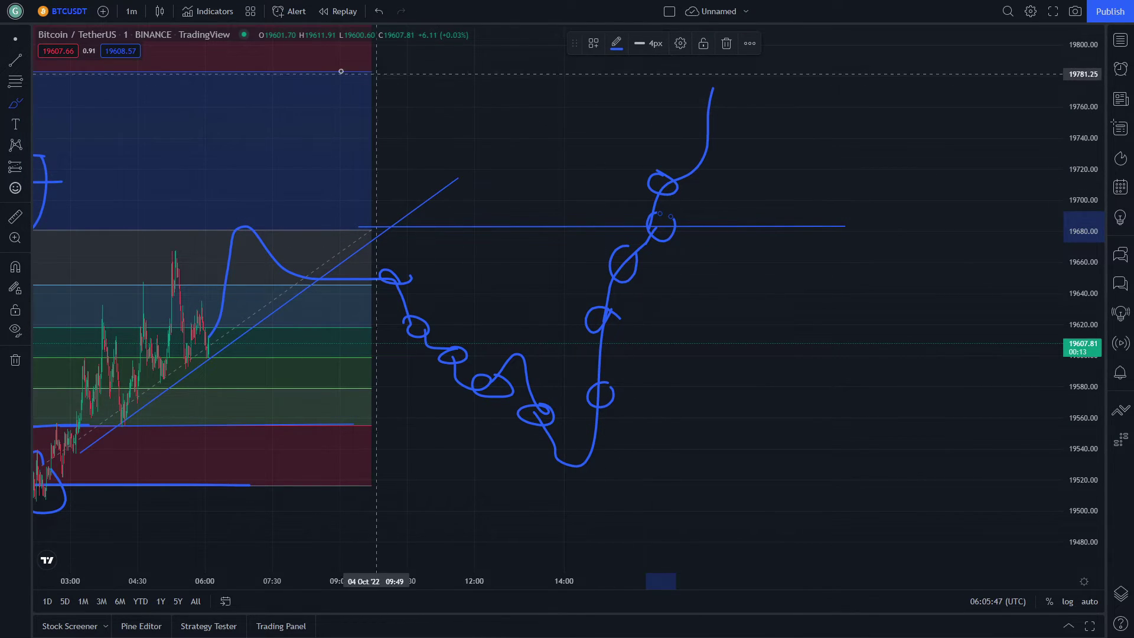
- Add a long horizontal target line near 19780 above the path's top
left_click(395, 231)
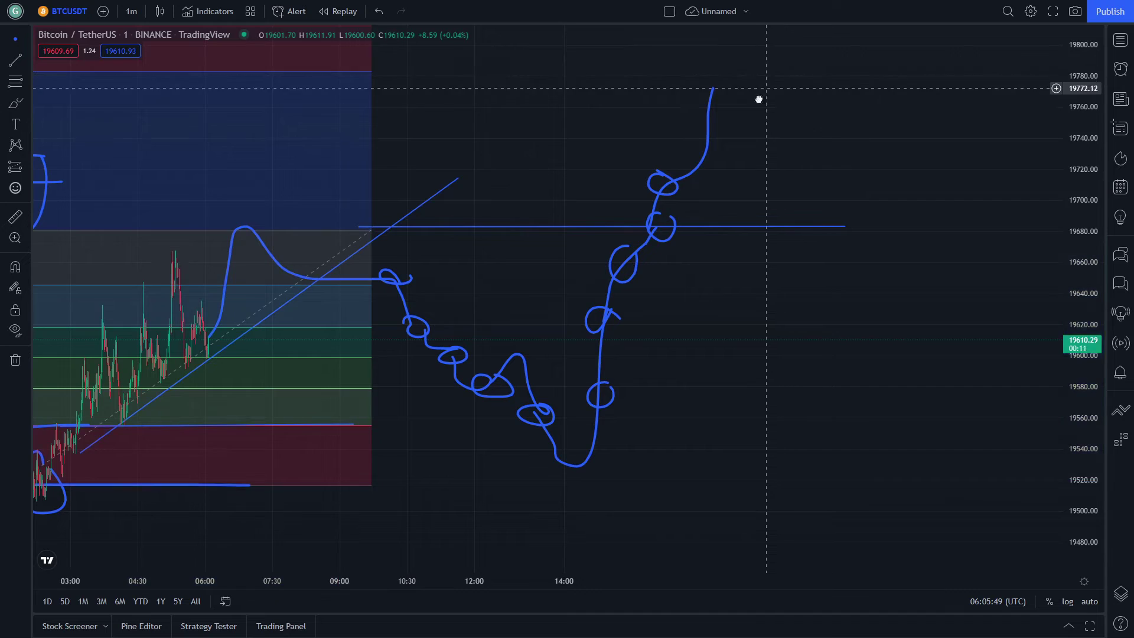
left_click_drag(762, 98, 665, 173)
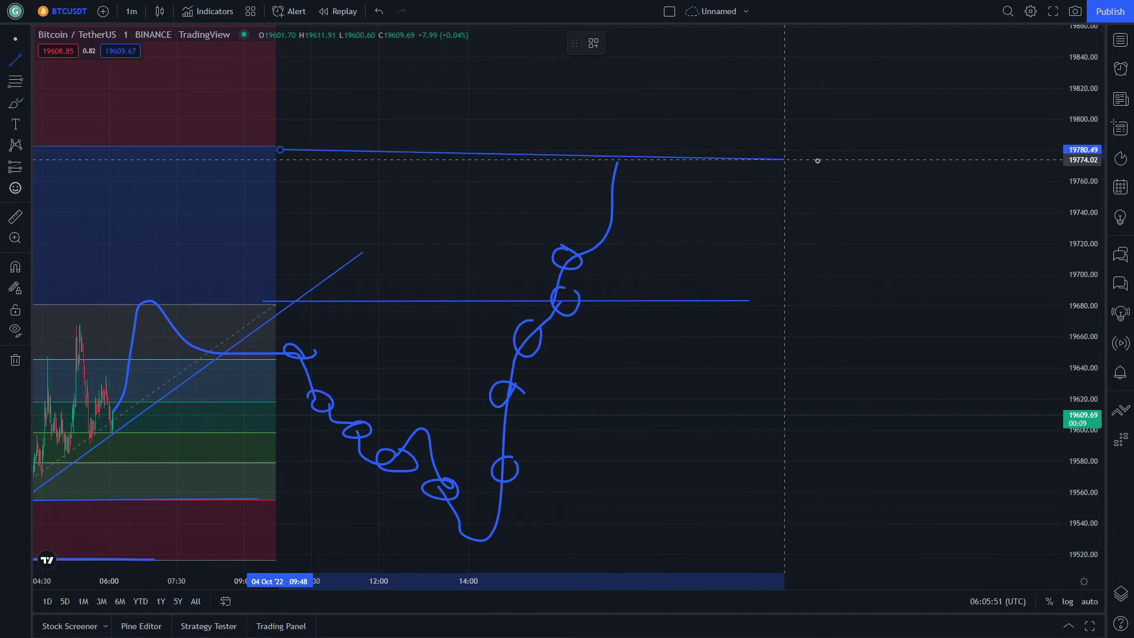
mouse_move(278, 152)
left_mouse_down()
mouse_move(944, 159)
mouse_move(931, 88)
left_mouse_up()
- Draw a horizontal line near 19527 at the path's low and bring all annotations into view
left_click(16, 80)
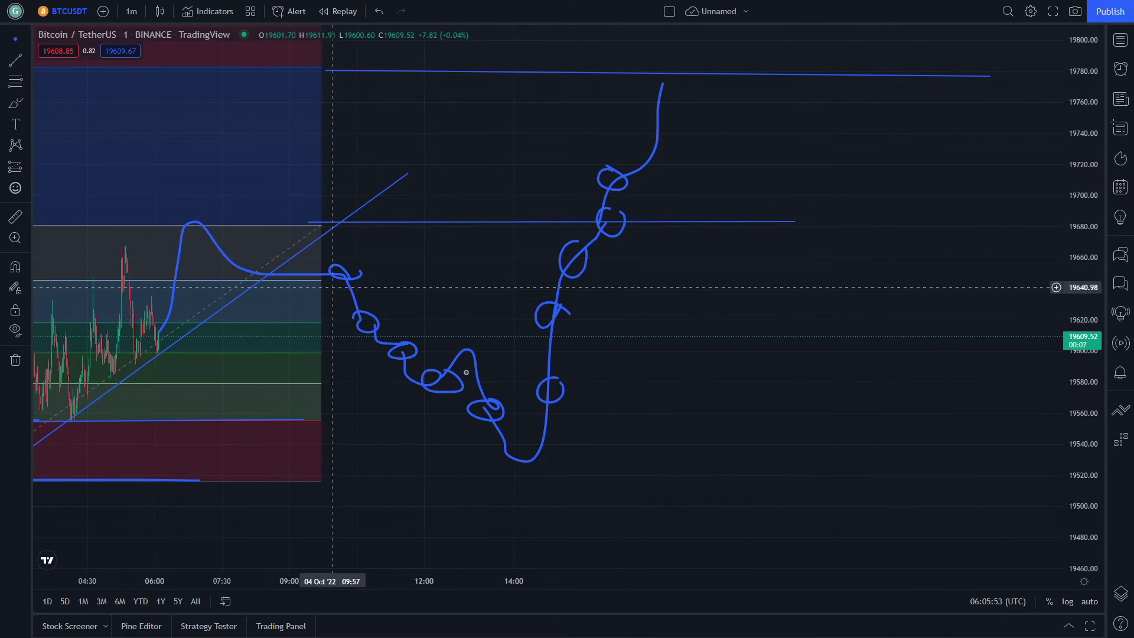
left_click_drag(514, 463, 920, 463)
scroll(641, 343, "down", 3)
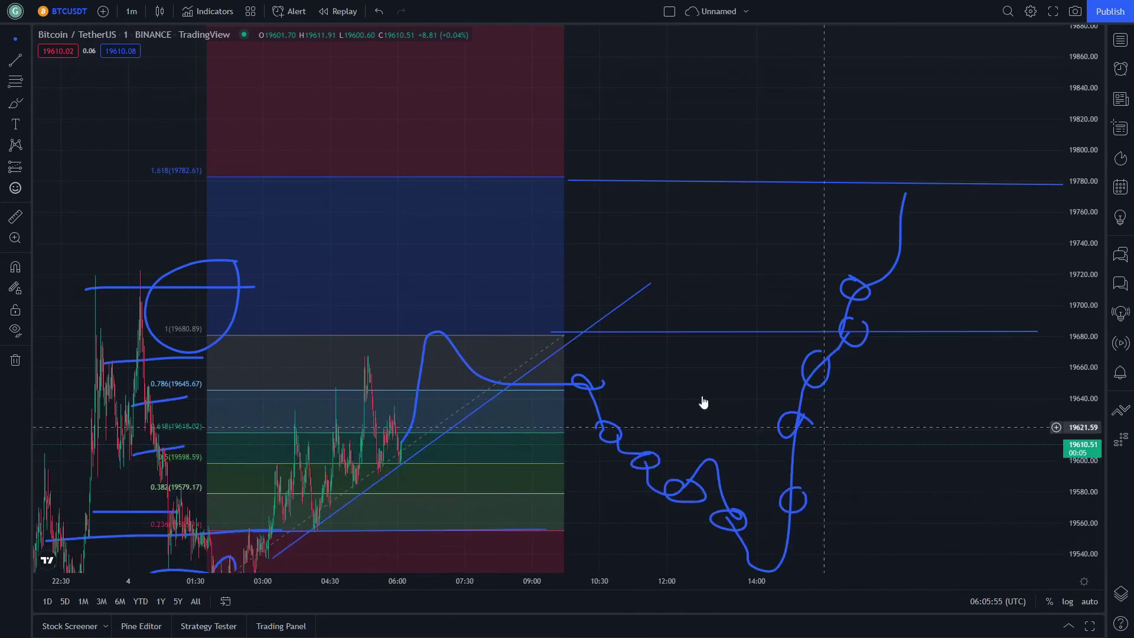
scroll(482, 257, "up", 3)
mouse_move(97, 146)
left_mouse_down()
mouse_move(423, 193)
mouse_move(472, 436)
mouse_move(358, 413)
mouse_move(479, 452)
left_mouse_up()
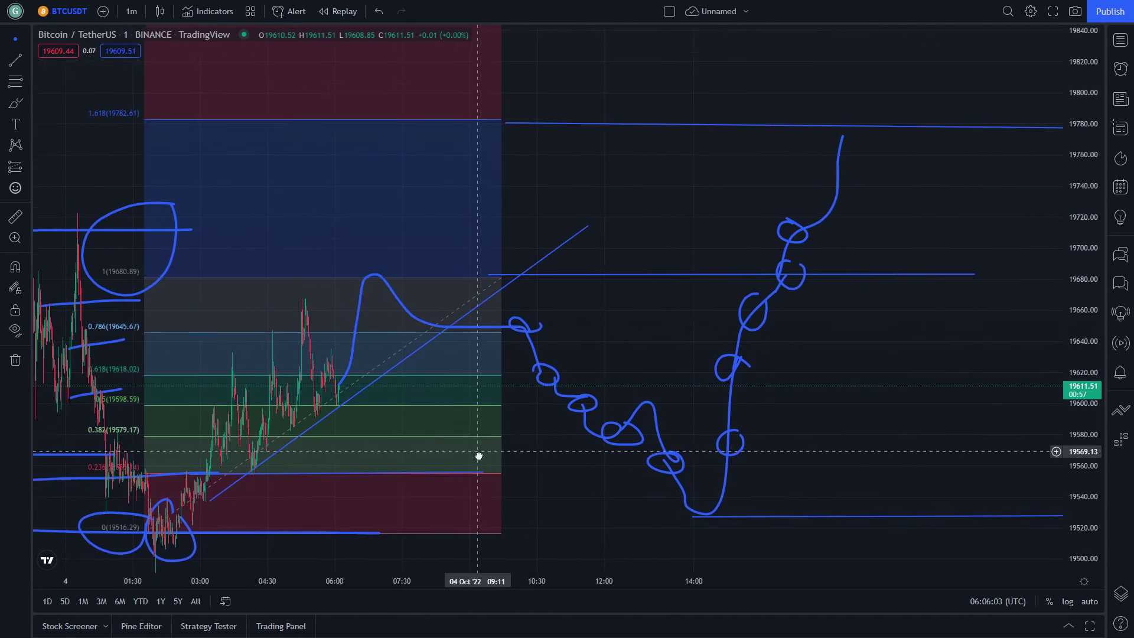
scroll(441, 581, "down", 3)
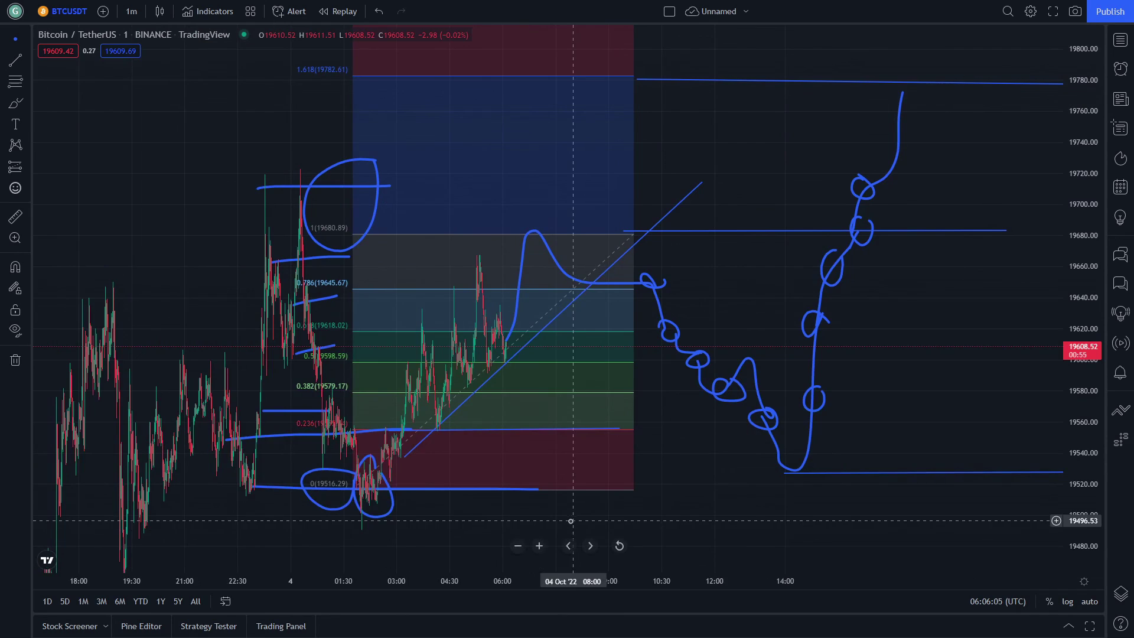
mouse_move(497, 514)
left_mouse_down()
mouse_move(578, 503)
mouse_move(534, 498)
left_mouse_up()
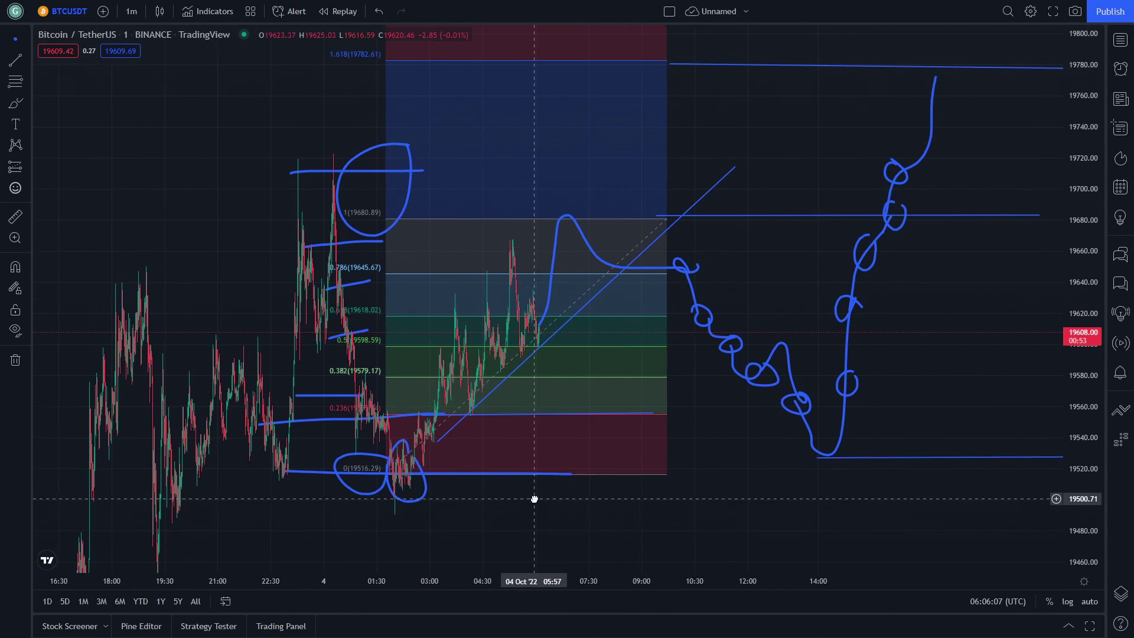